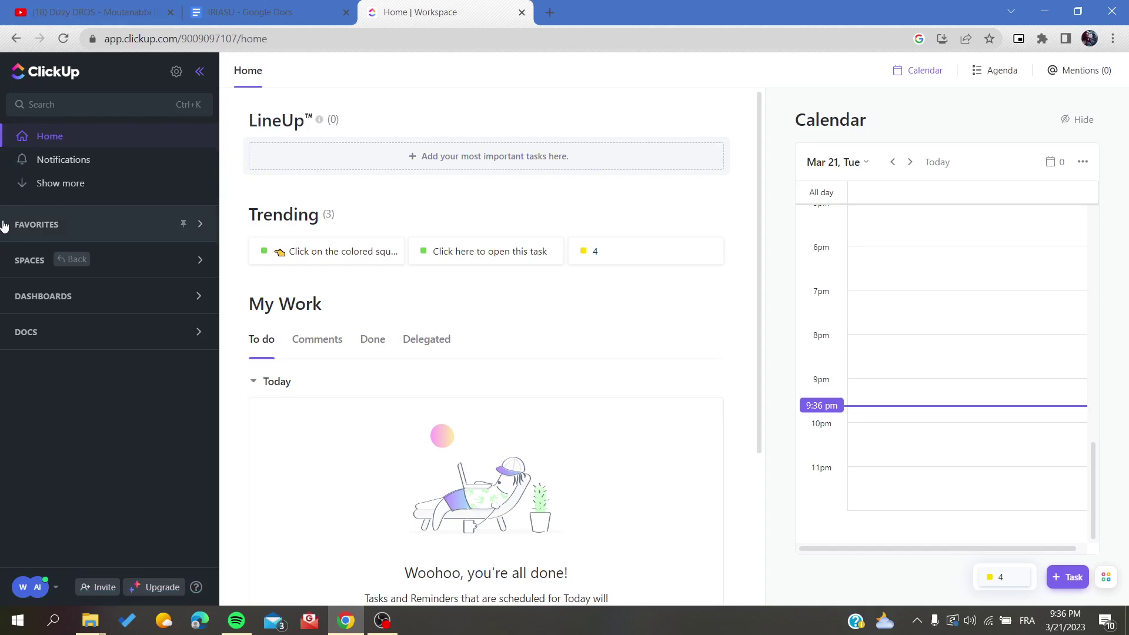
- Open the Space's List, showing one STATS 2 task and three DONE tasks
left_click(27, 259)
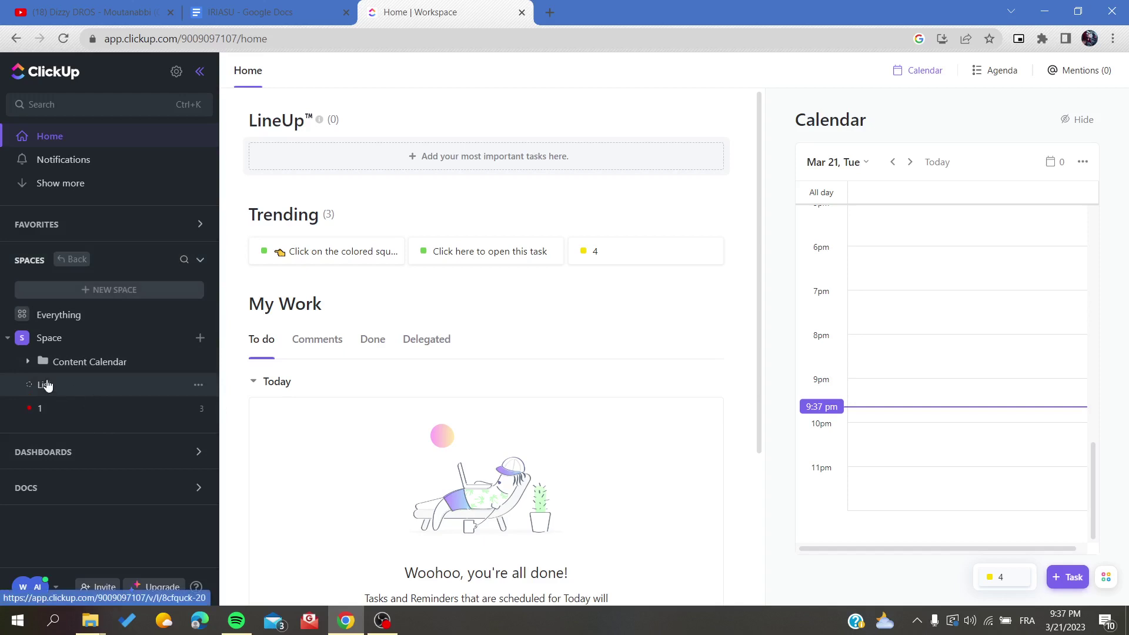
left_click(74, 389)
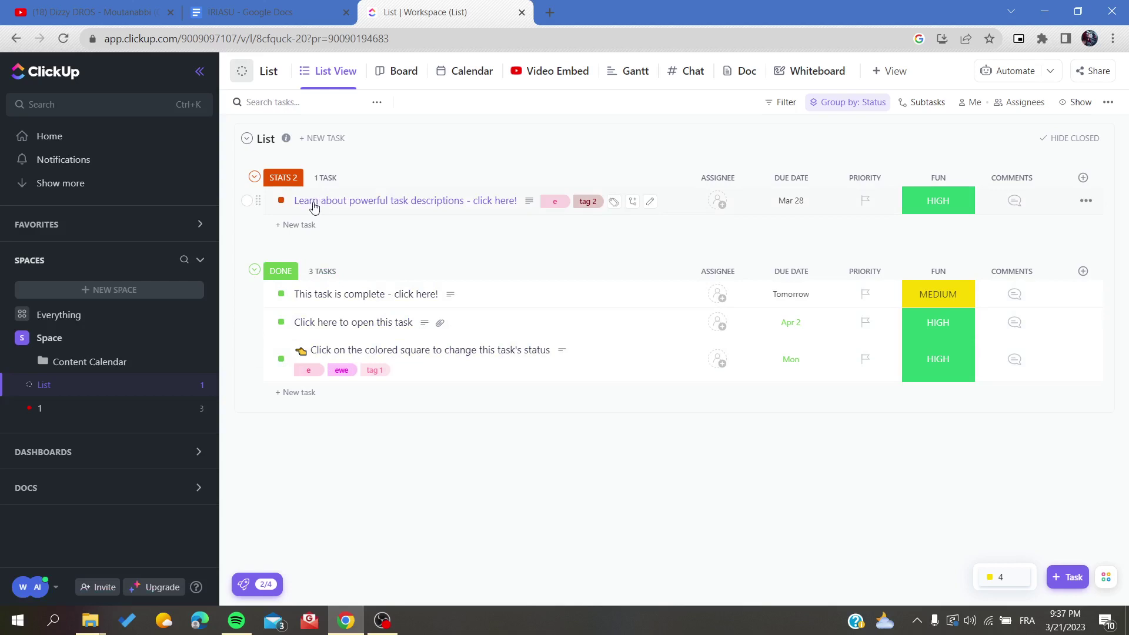
mouse_move(300, 177)
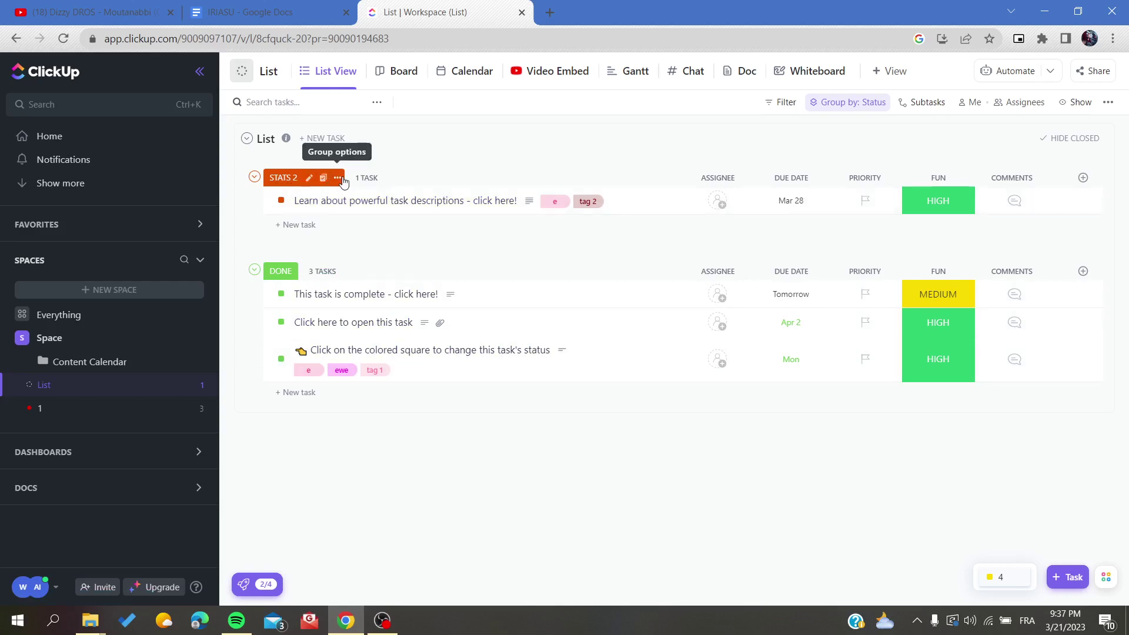
left_click(338, 178)
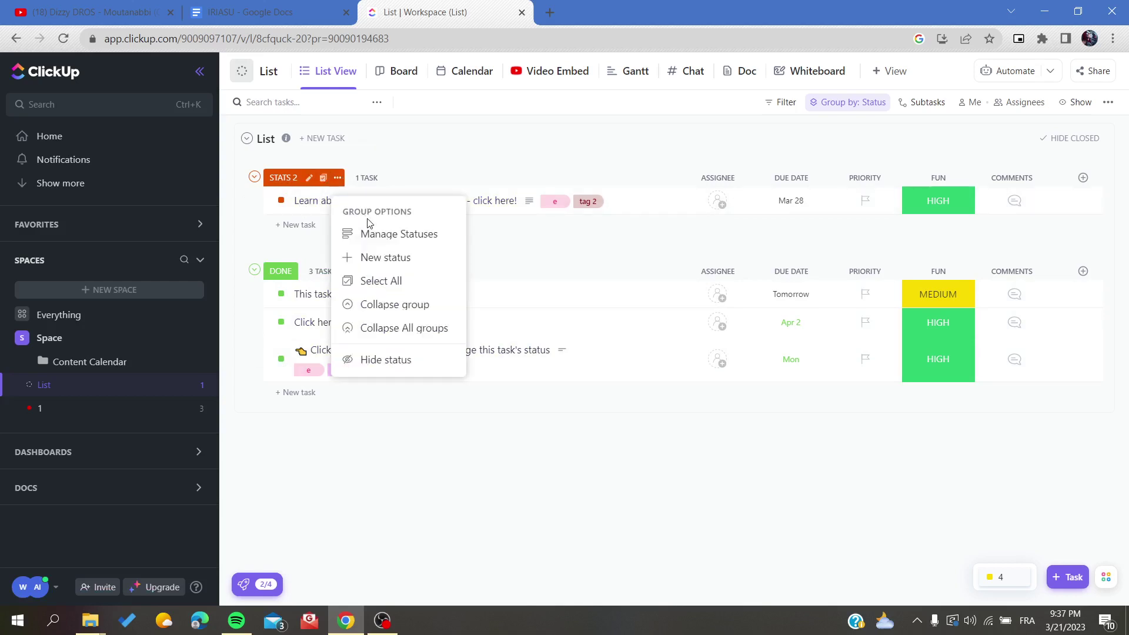
left_click(412, 234)
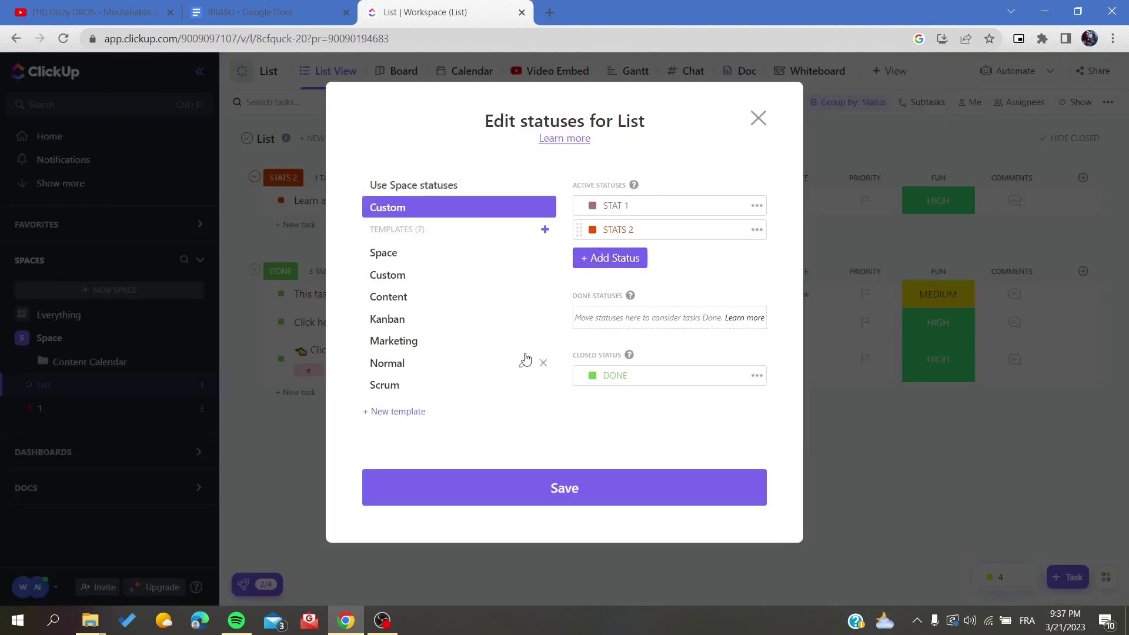
left_click_drag(571, 362, 624, 359)
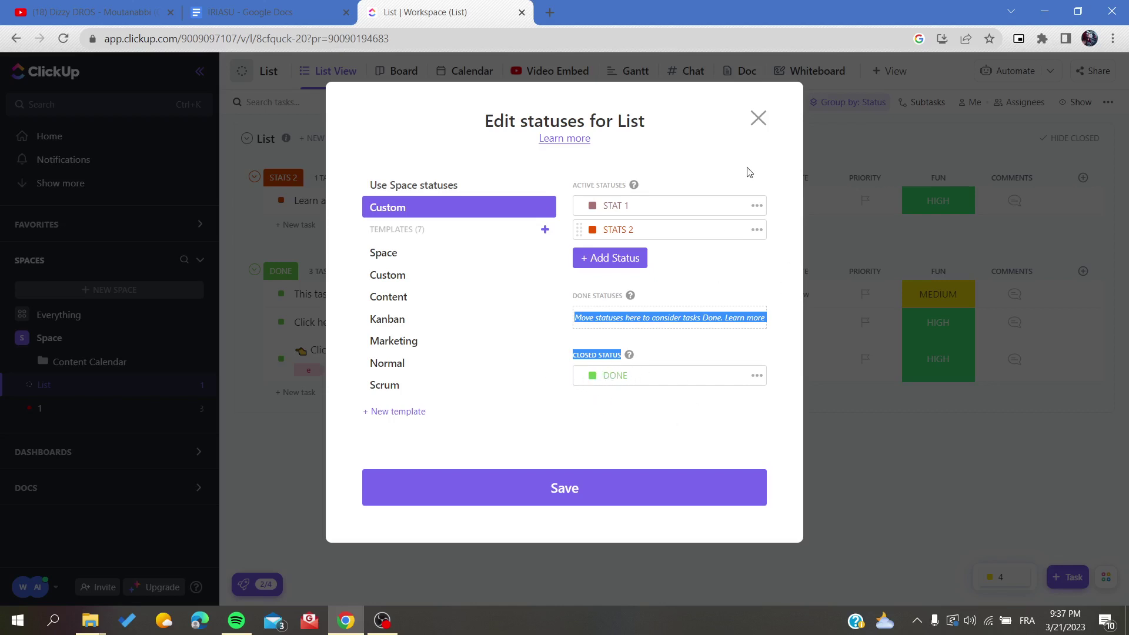
left_click(757, 119)
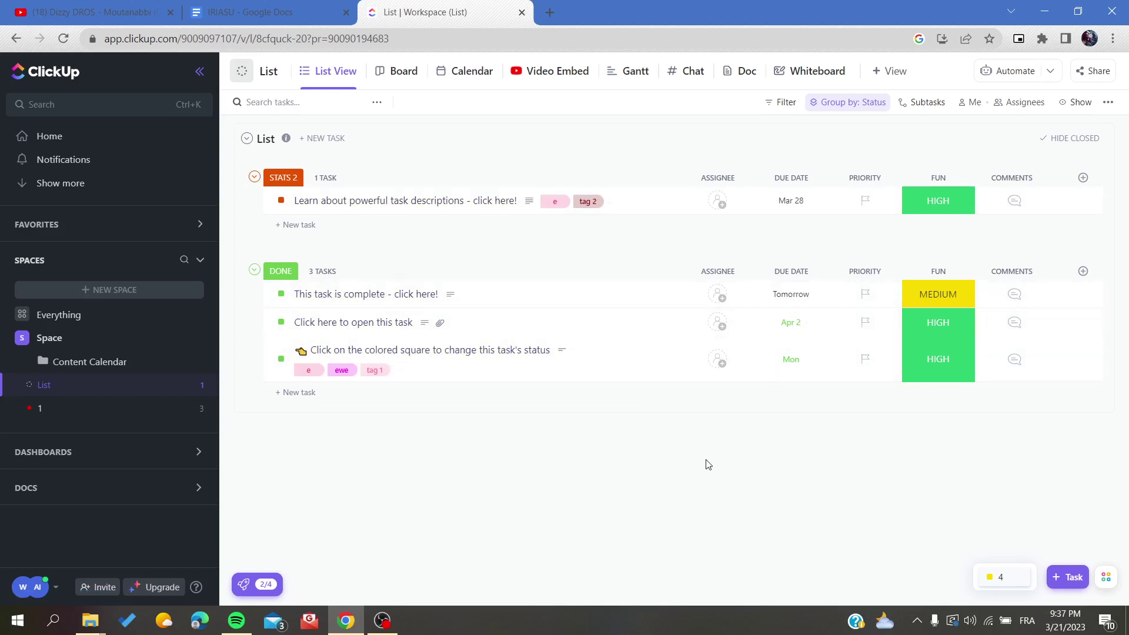
- Toggle Hide closed, then Show closed, so the three DONE tasks reappear below STATS 2
left_click(1056, 142)
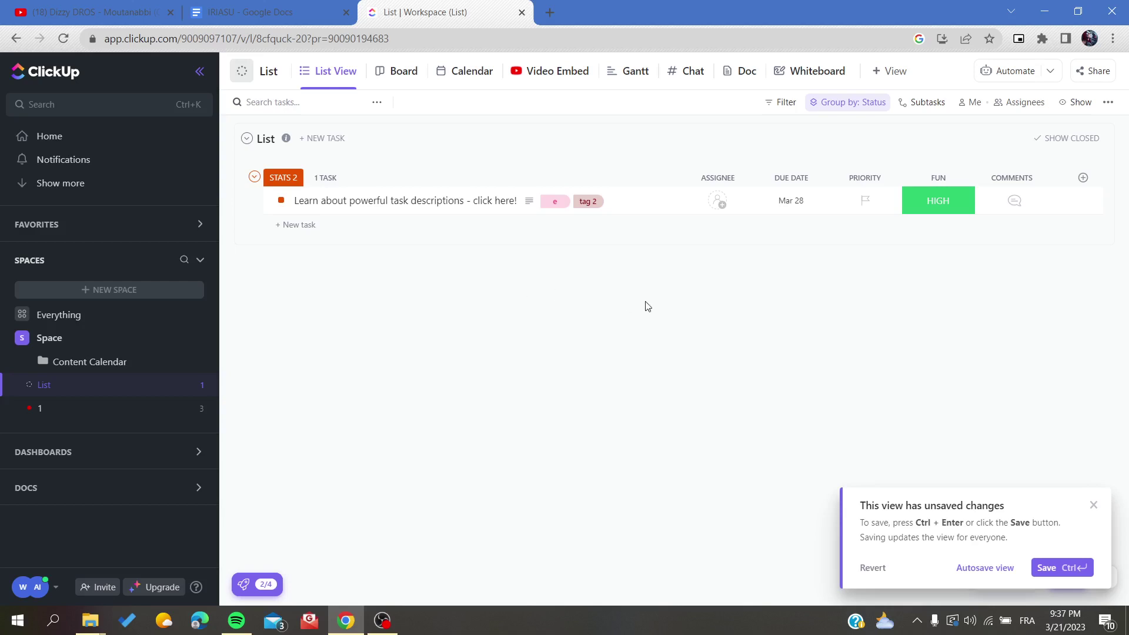
left_click(1086, 138)
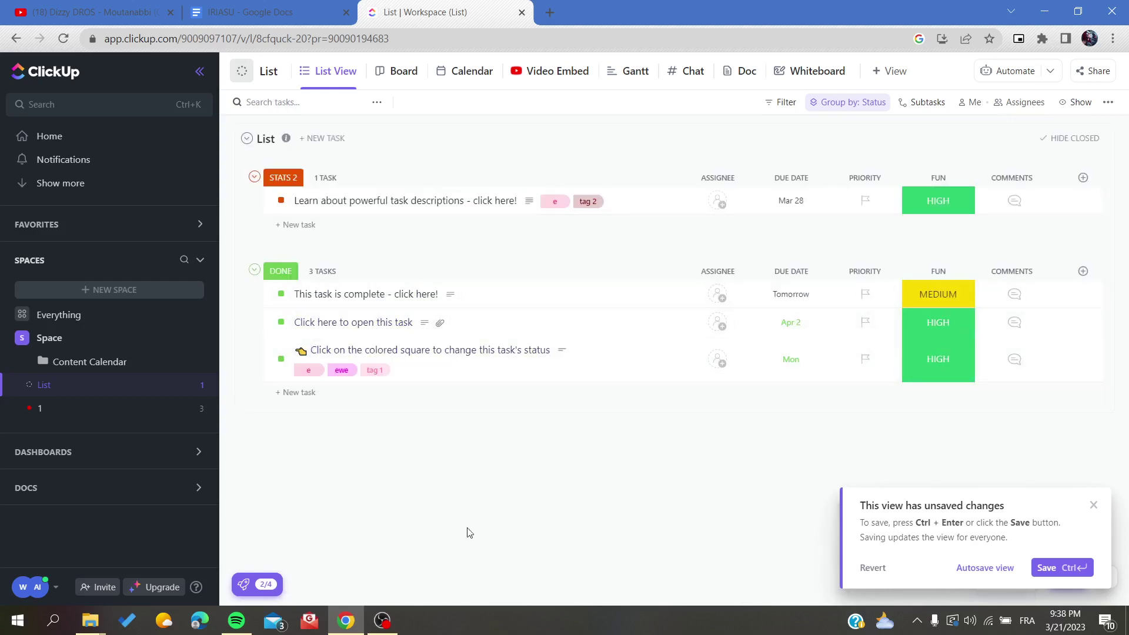